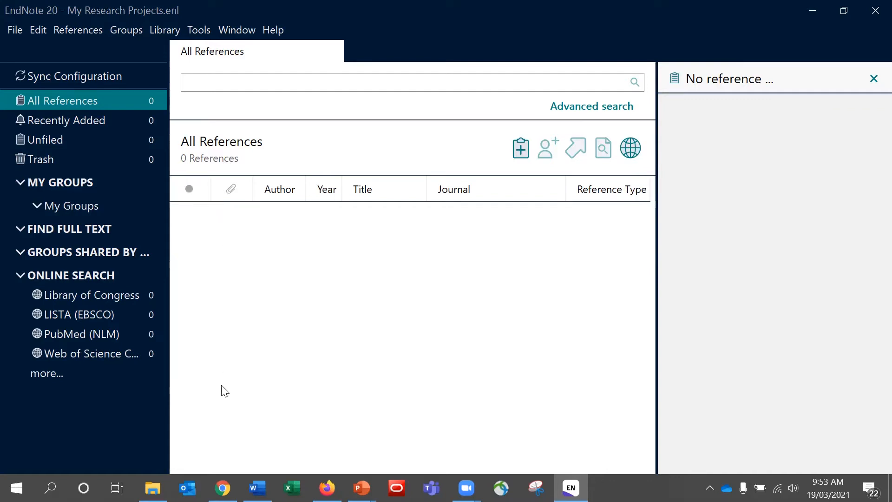
- Switch to Chrome and search the UQ Library for the phrase "social media" in quotation marks
left_click(222, 487)
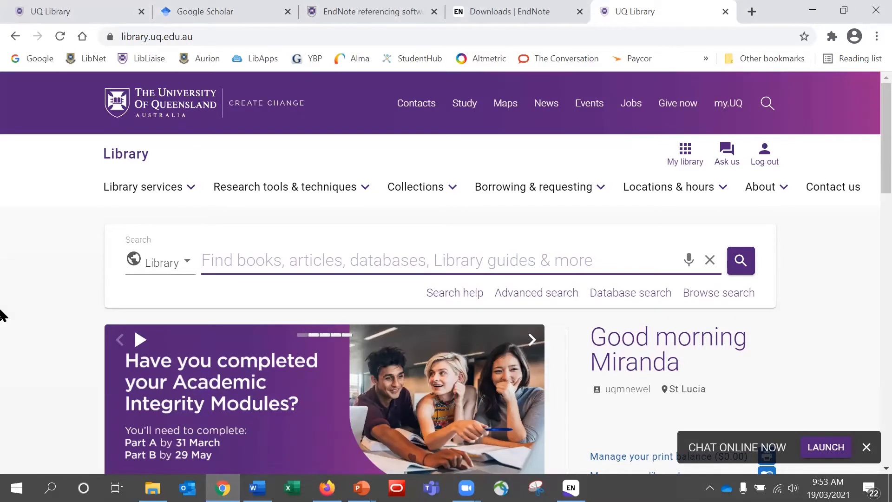
type("\"SCO")
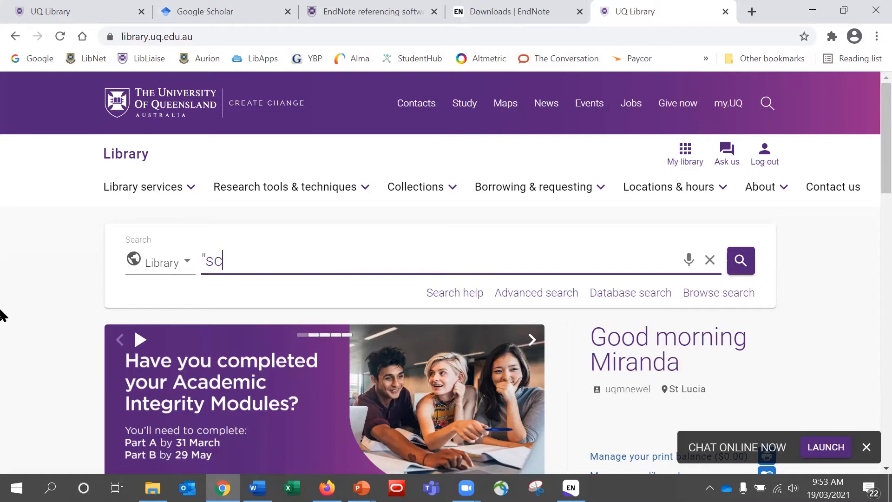
key("BackSpace")
key("BackSpace")
type("O")
type("cial ")
type("media\"")
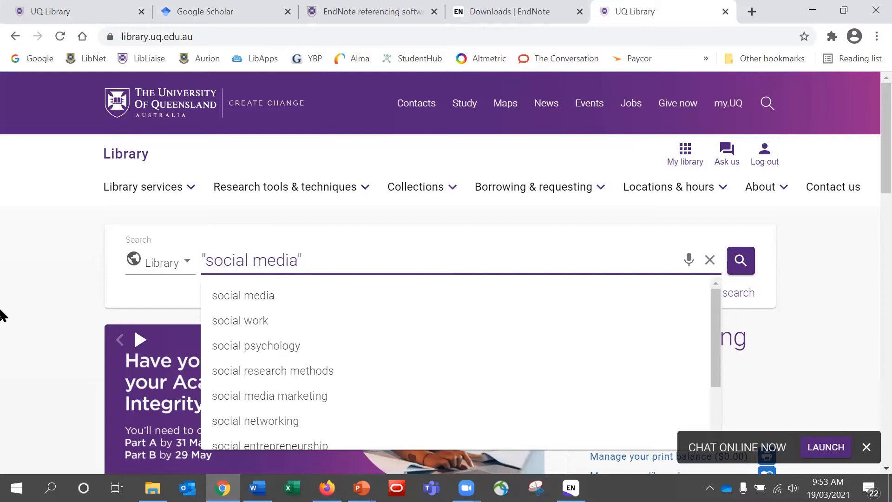
key("Return")
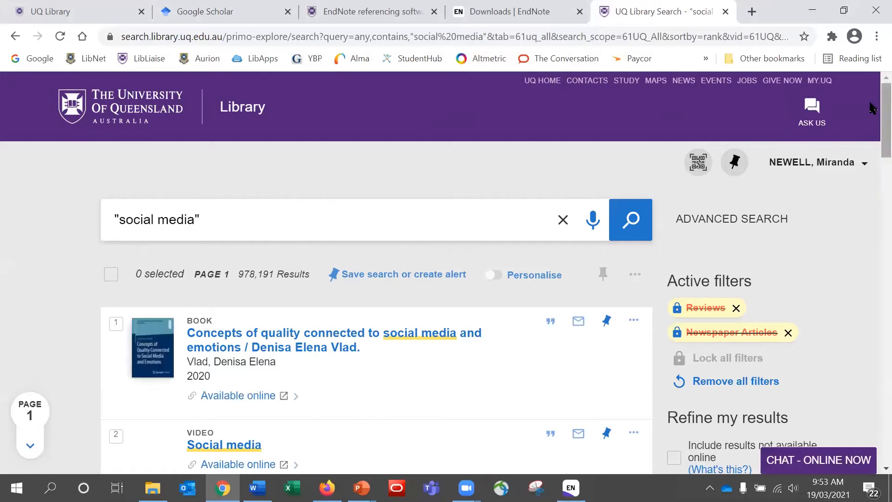
- Export the book "Concepts of quality connected to social media and emotions" as RIS with UTF-8 encoding into the EndNote library
scroll(873, 112, "down", 2)
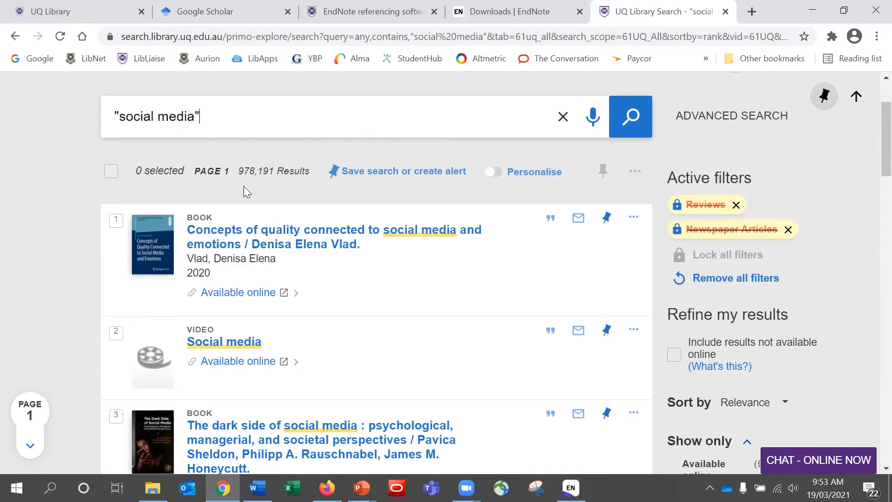
left_click(634, 221)
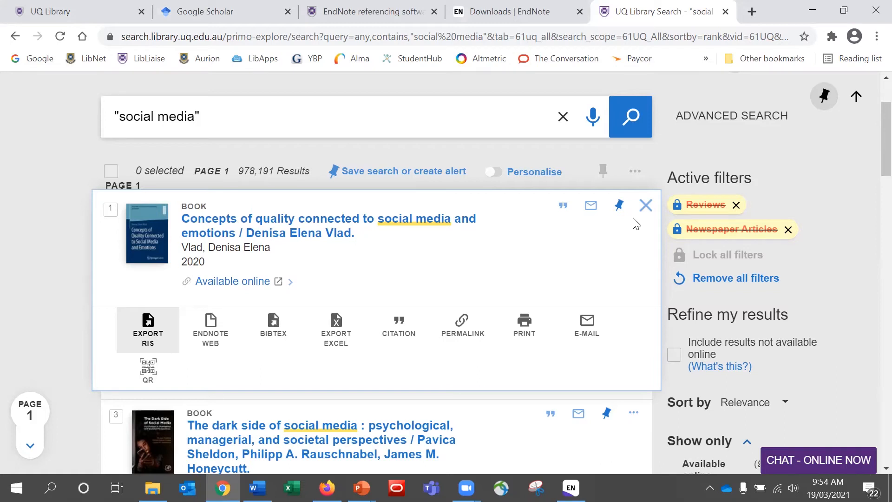
left_click(408, 16)
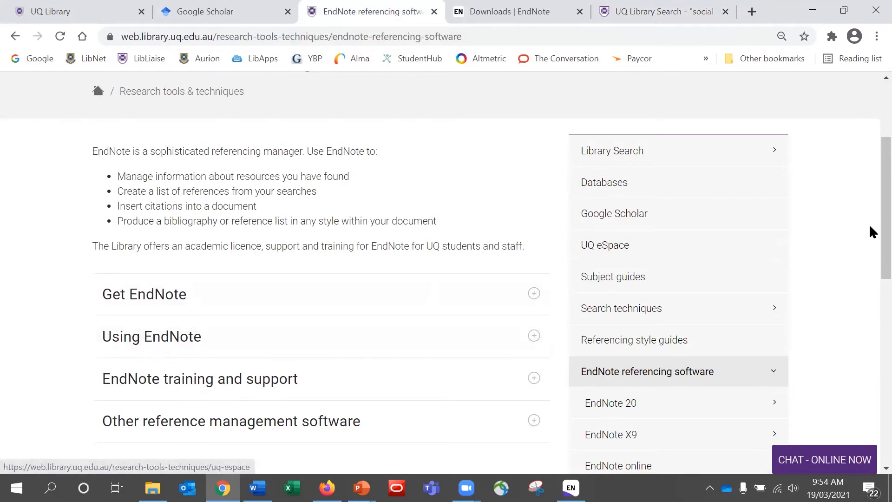
scroll(872, 223, "up", 3)
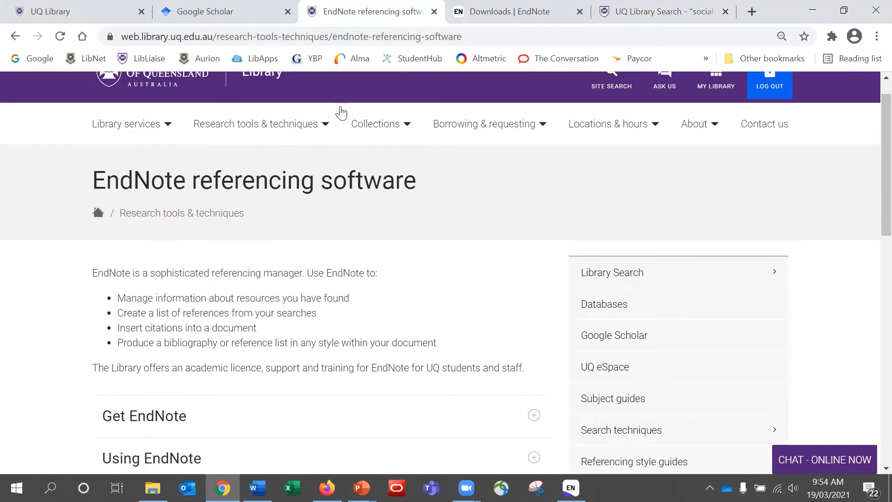
left_click(651, 19)
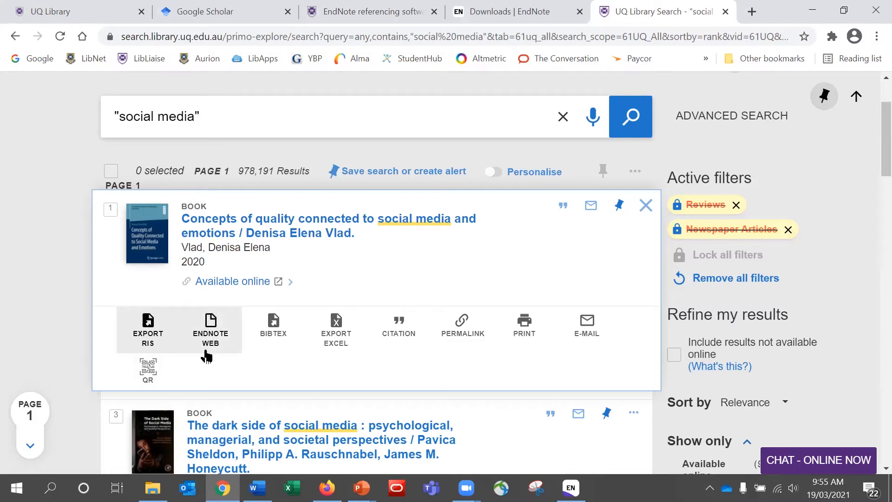
left_click(162, 347)
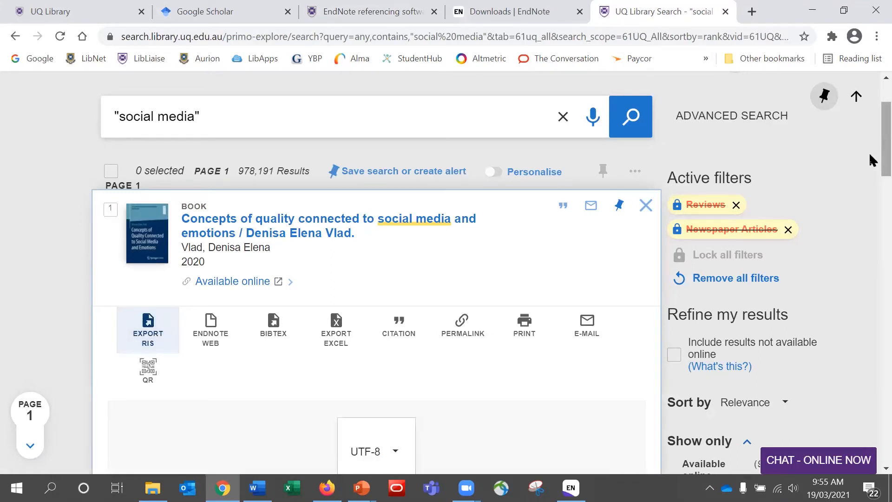
scroll(869, 161, "down", 5)
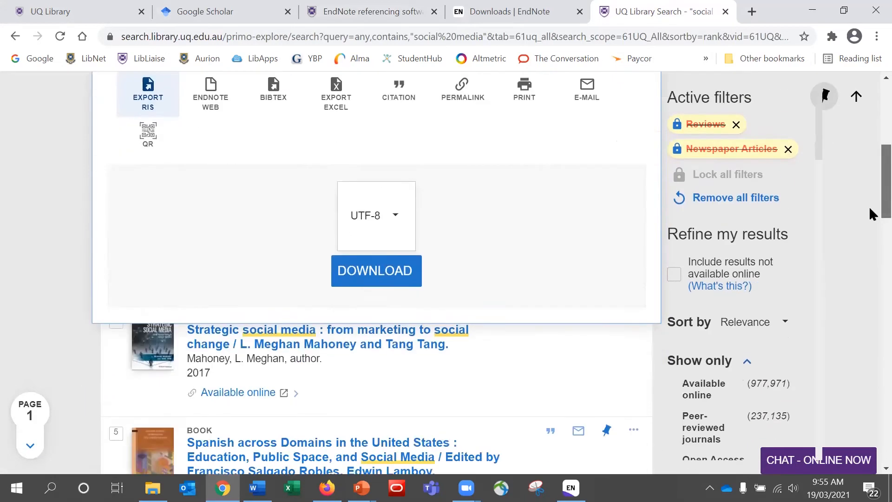
left_click(396, 269)
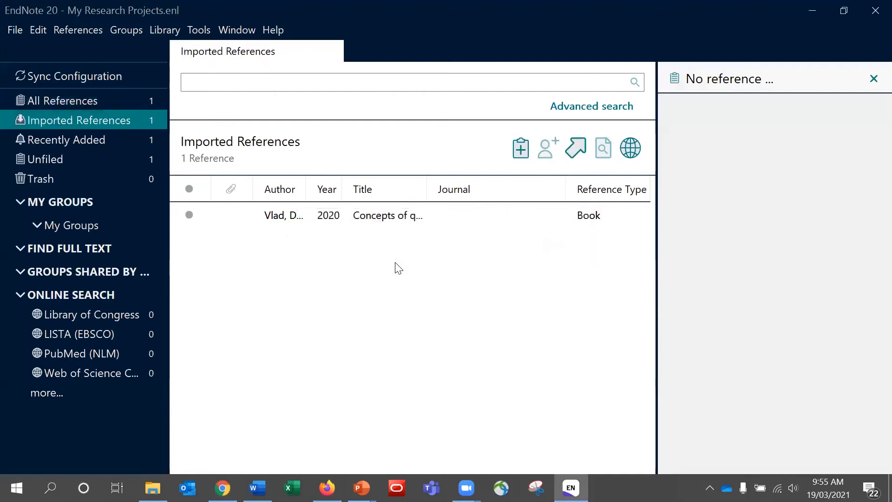
- View the imported book's APA 7th citation summary and open its reference fields for editing
left_click(375, 219)
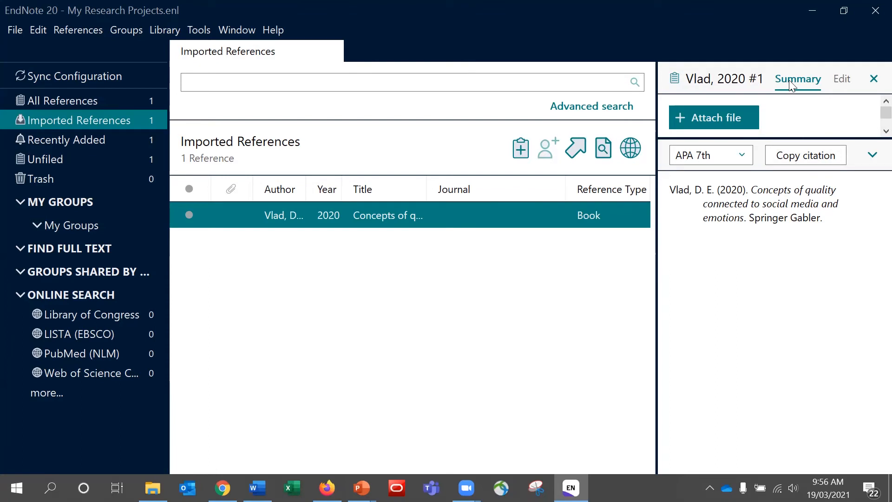
left_click(845, 81)
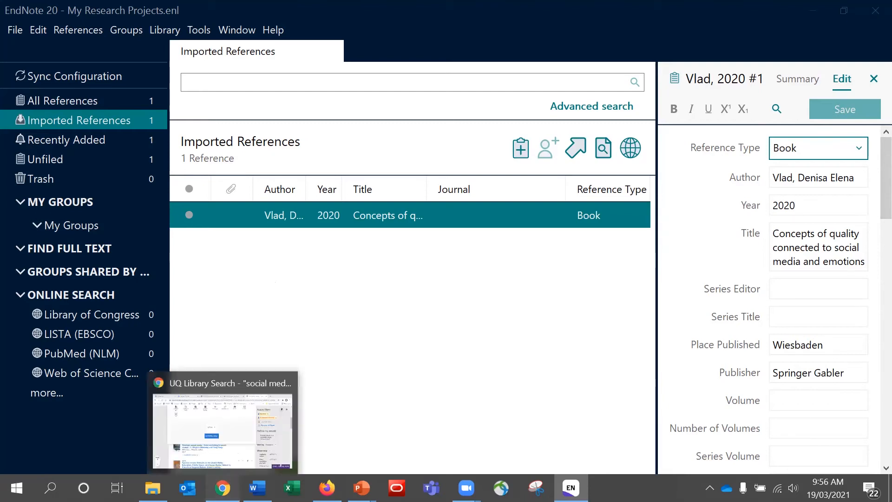
- Return to Chrome, close the first result's export options and pin the book "Likewar : the weaponization of social media"
left_click(222, 488)
scroll(869, 170, "up", 3)
left_click(645, 125)
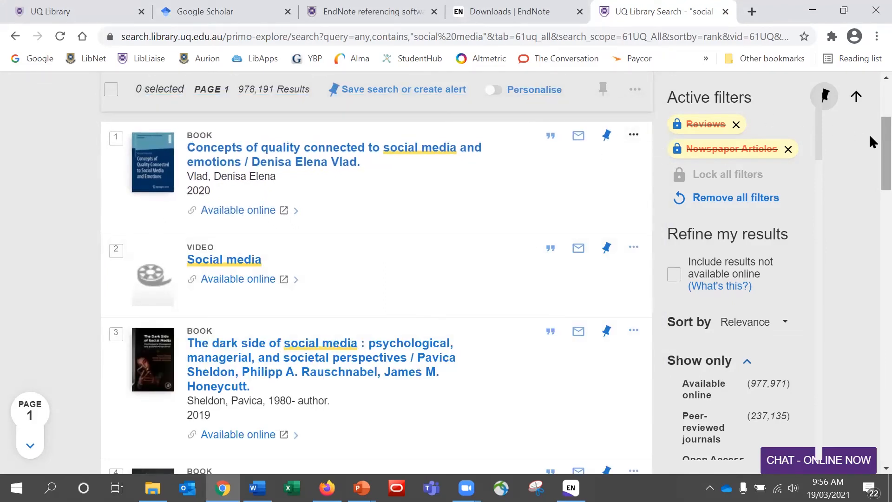
left_click_drag(869, 134, 869, 218)
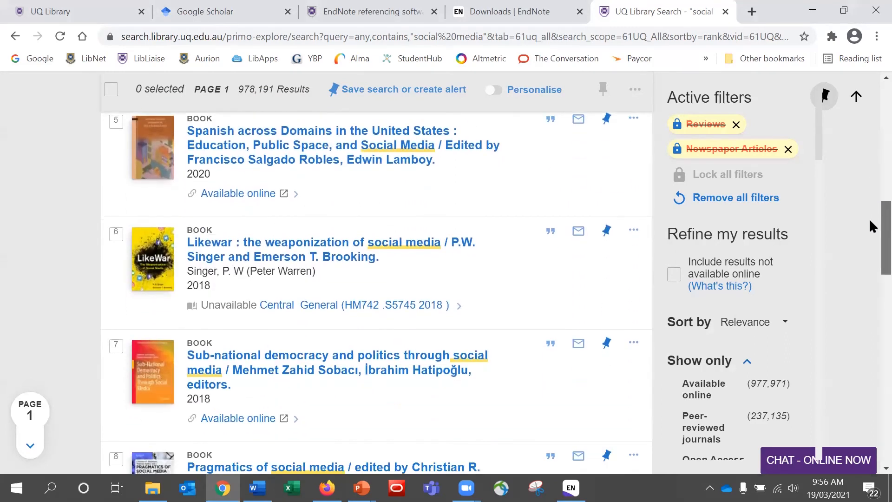
left_click(609, 235)
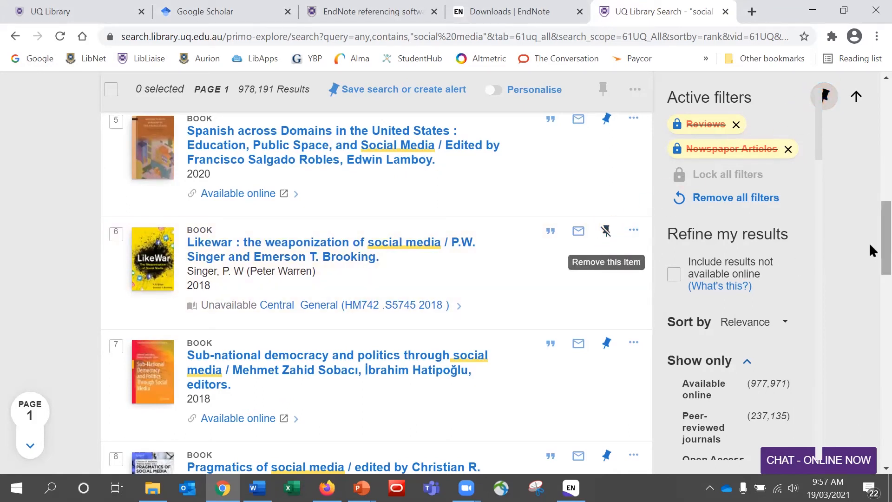
- Load more search results and pin the articles numbered 11, 12 and 13 to the favourites
scroll(869, 243, "down", 2)
scroll(869, 288, "down", 10)
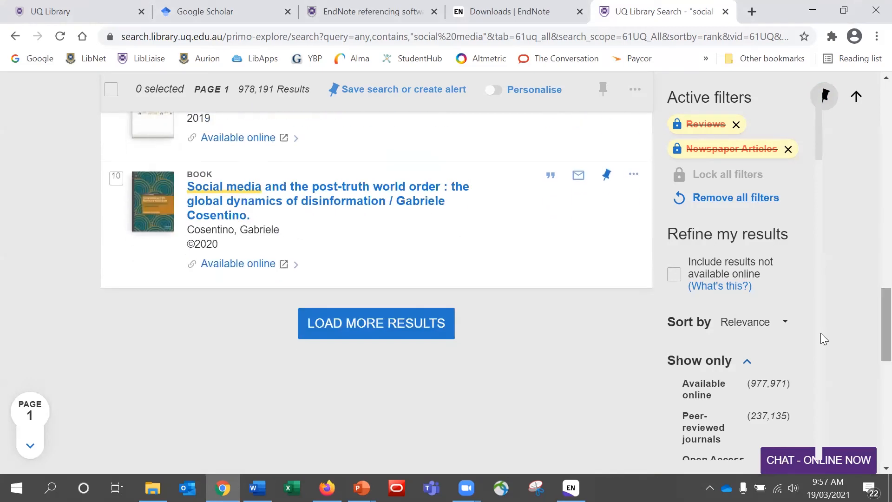
left_click(439, 329)
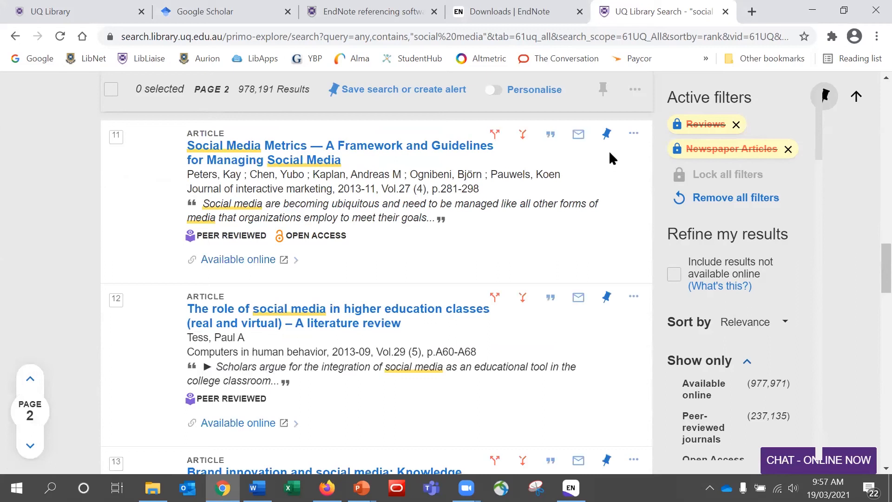
left_click(606, 134)
left_click(606, 296)
left_click(606, 459)
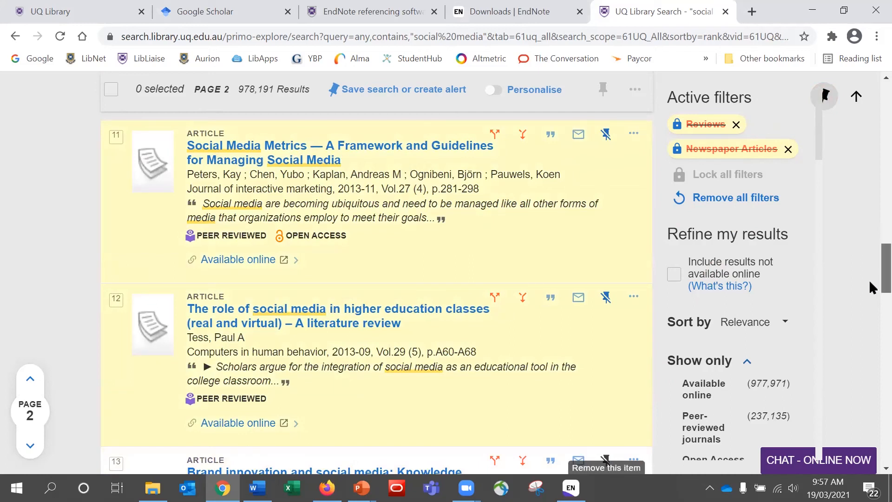
- Export all saved items in My favourites together as RIS with UTF-8 encoding into the EndNote library
scroll(869, 279, "up", 10)
scroll(872, 218, "down", 1)
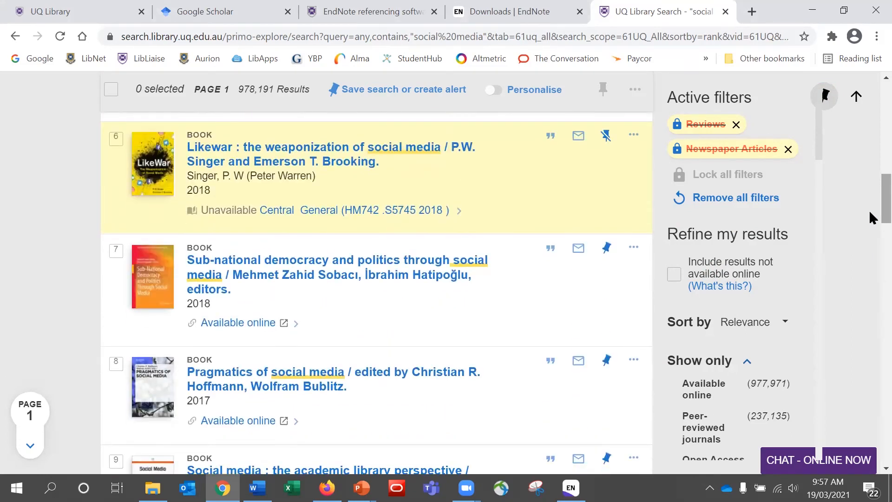
left_click(827, 103)
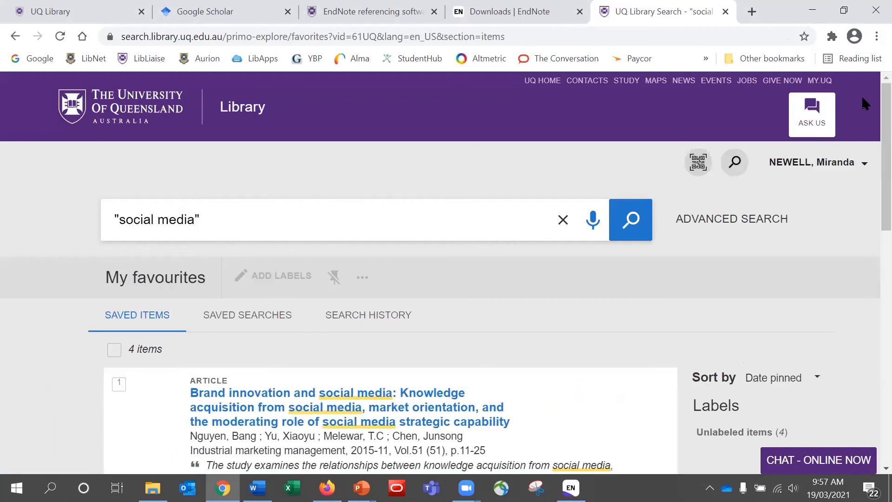
scroll(869, 139, "down", 3)
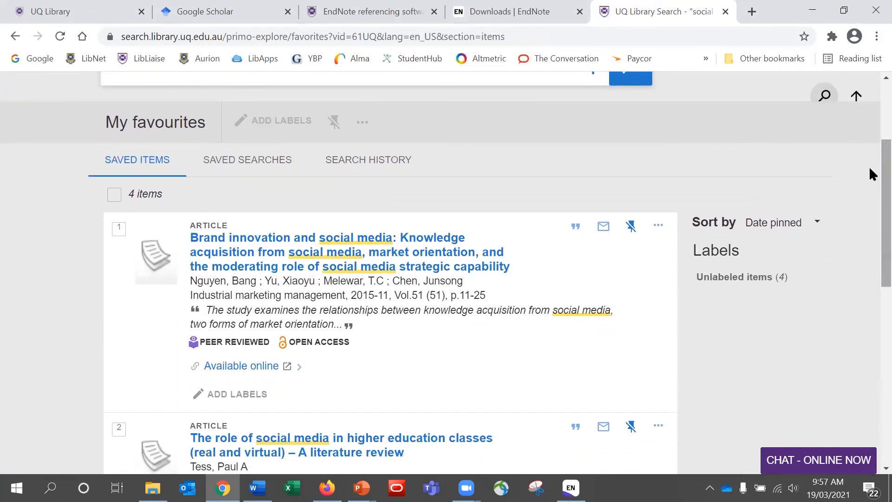
left_click(115, 195)
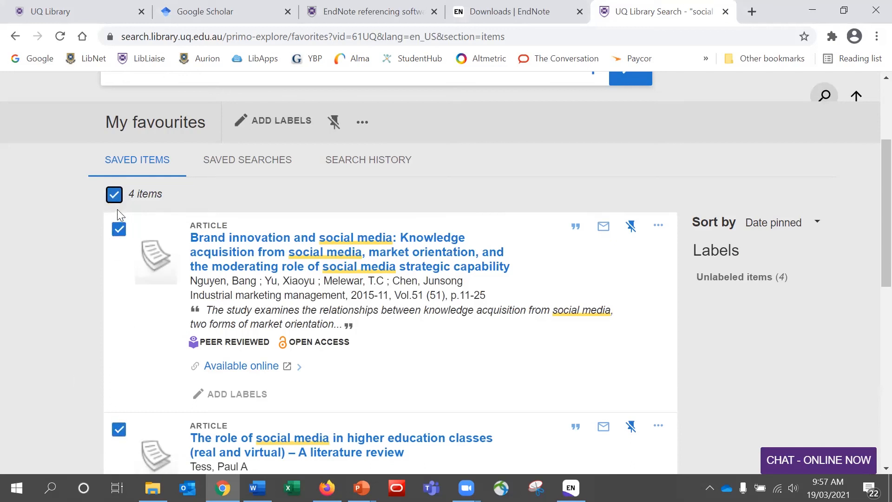
left_click(362, 123)
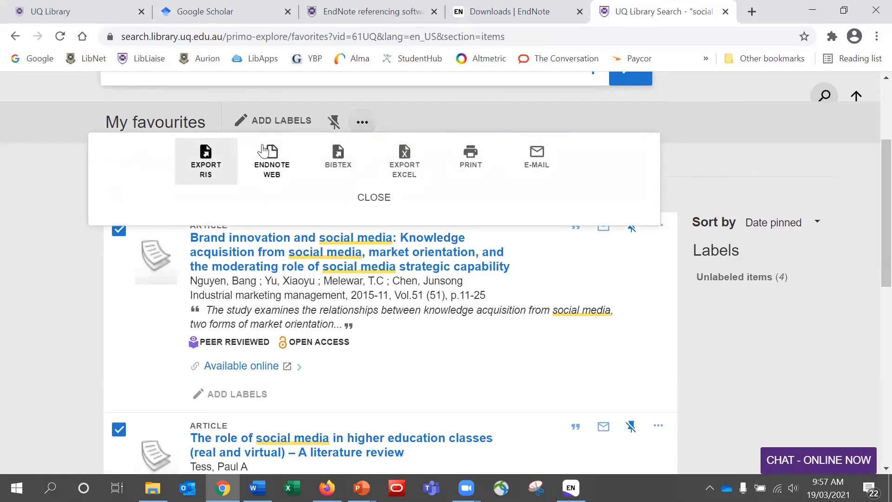
left_click(213, 162)
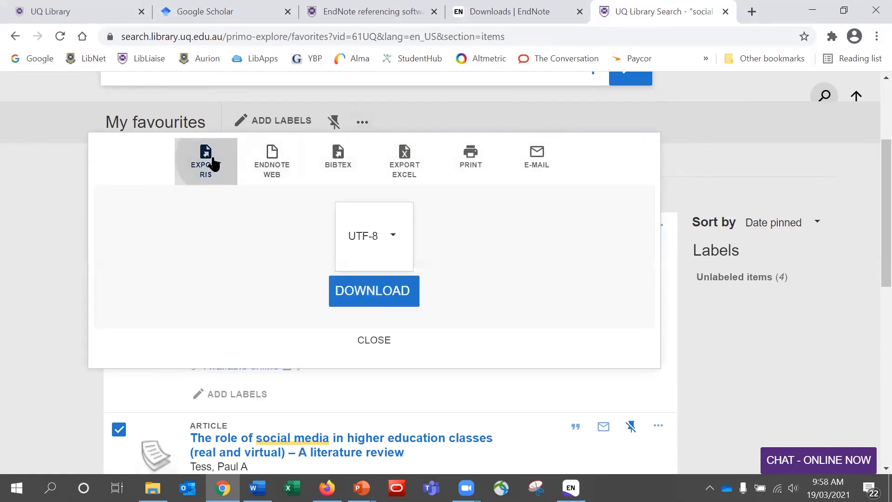
left_click(371, 292)
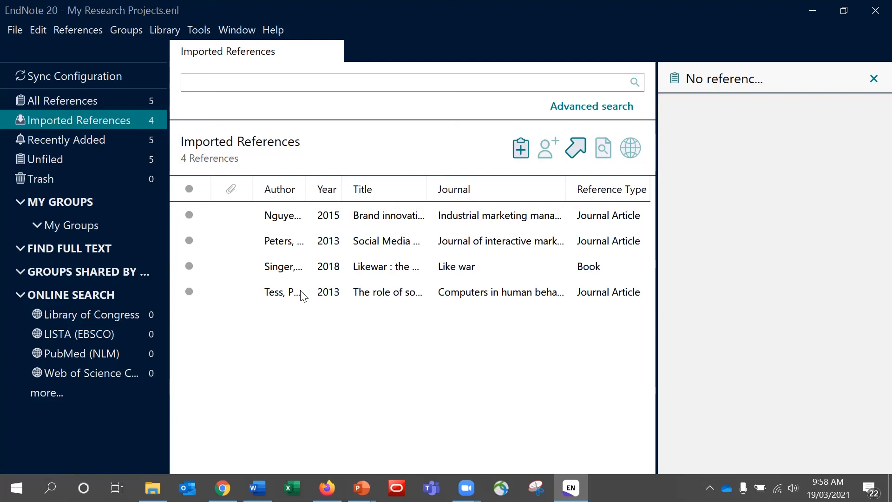
- View the citation of the imported "Brand innovation" article and display all references in the library
left_click(288, 218)
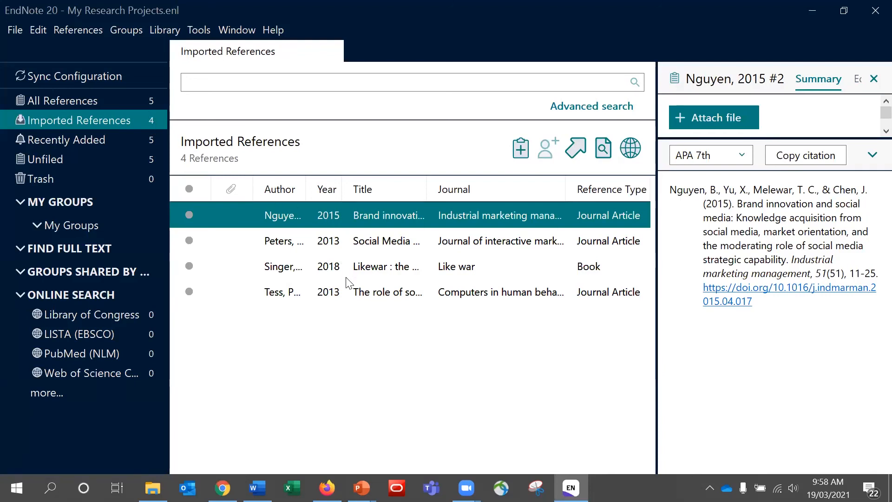
left_click(141, 99)
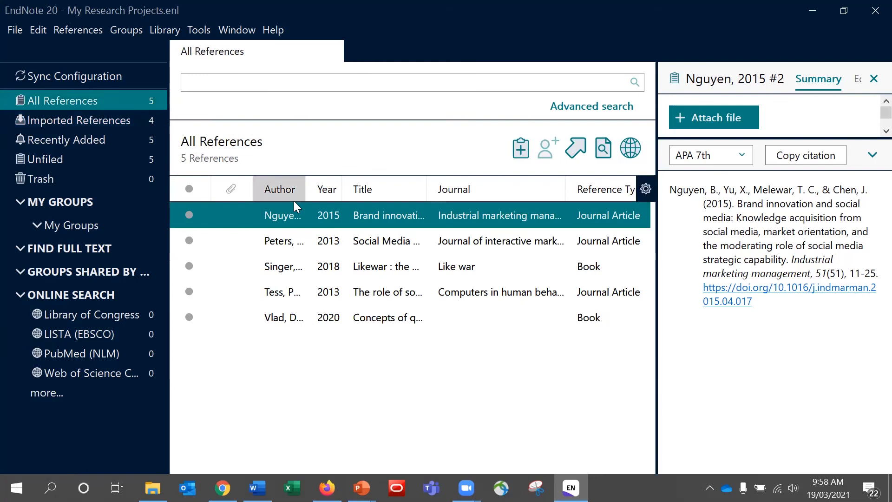